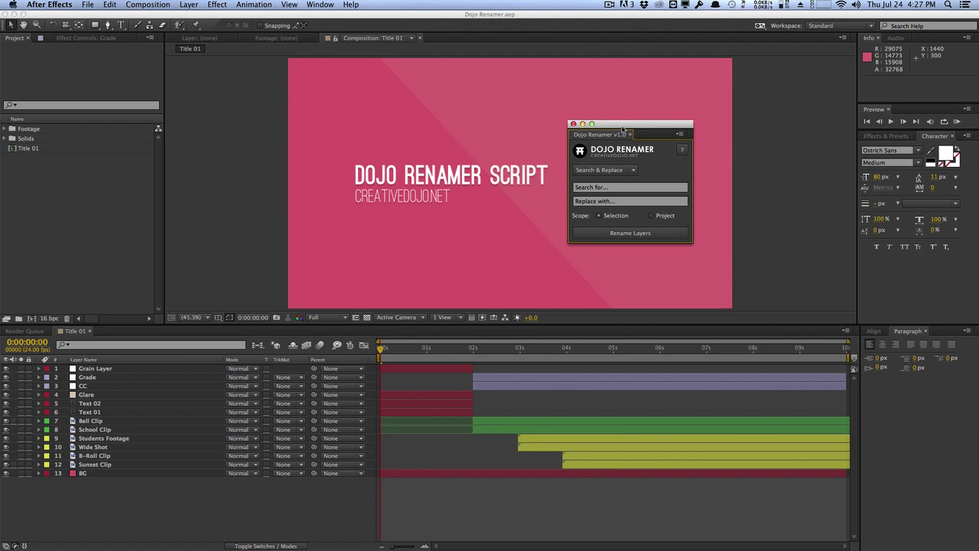
# Keep Dojo Renamer in search-and-replace mode, searching for 'Clip' and replacing with 'Shot'
pyautogui.click(632, 170)
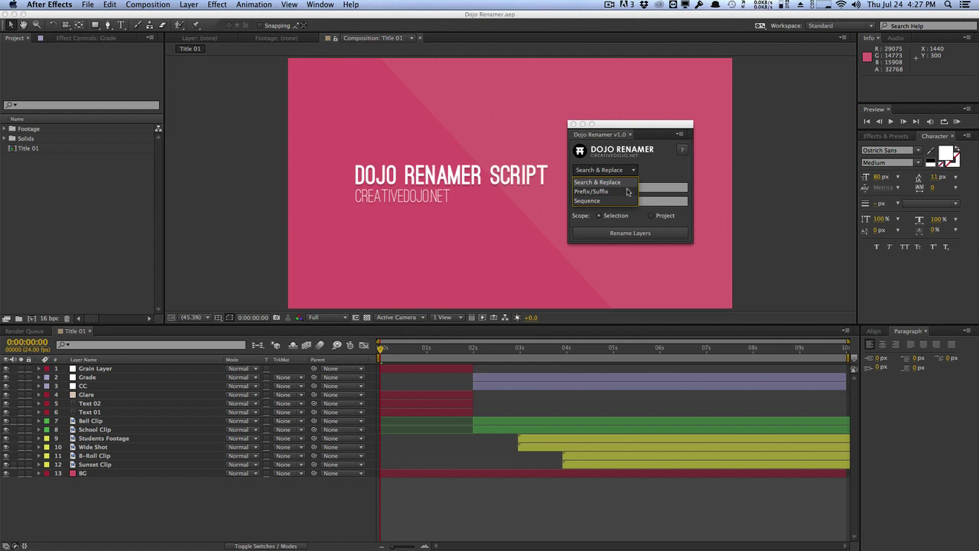
pyautogui.click(624, 182)
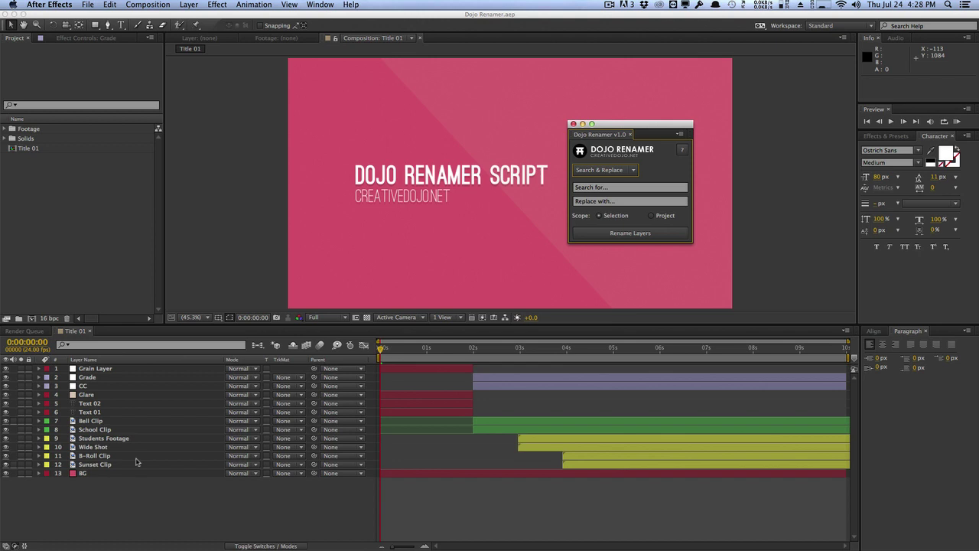
pyautogui.click(628, 188)
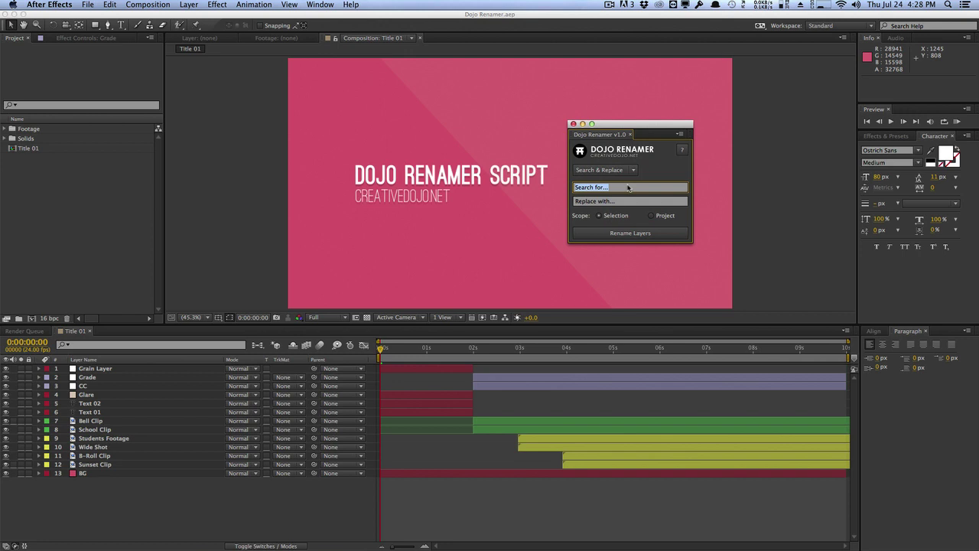
pyautogui.write('Clip')
pyautogui.press('Tab')
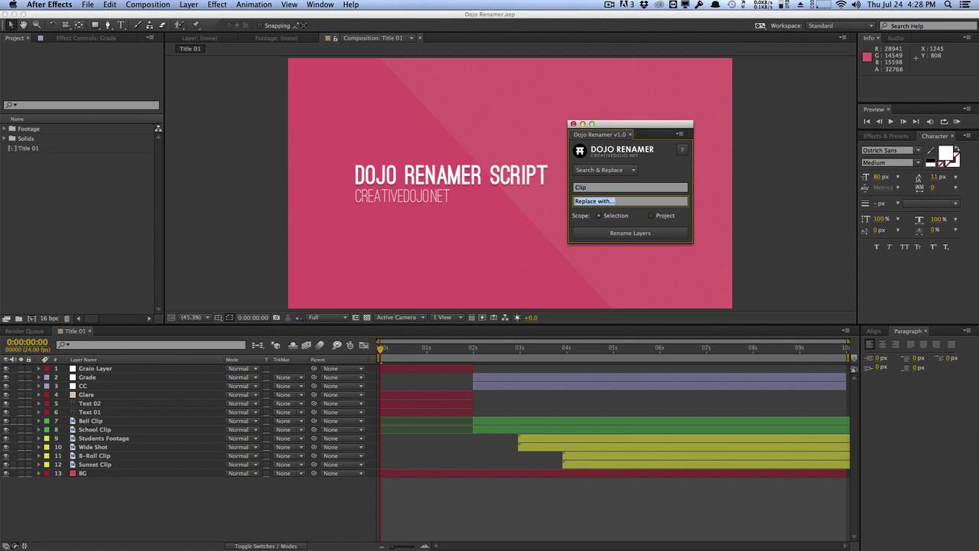
pyautogui.write('Shot')
# Rename layers Bell Clip through Sunset Clip with this replacement, then deselect them
pyautogui.click(95, 465)
pyautogui.keyDown('shift'); pyautogui.click(104, 423); pyautogui.keyUp('shift')
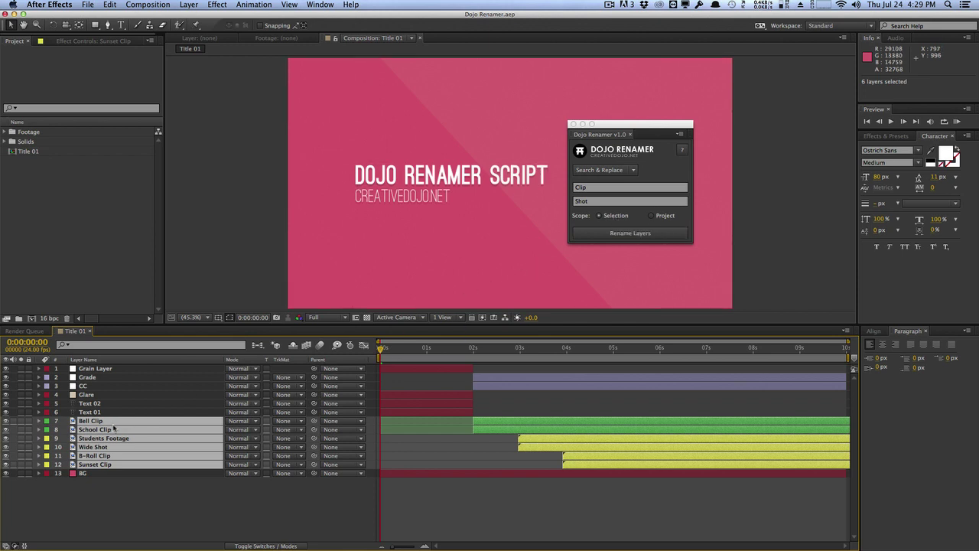
pyautogui.click(673, 193)
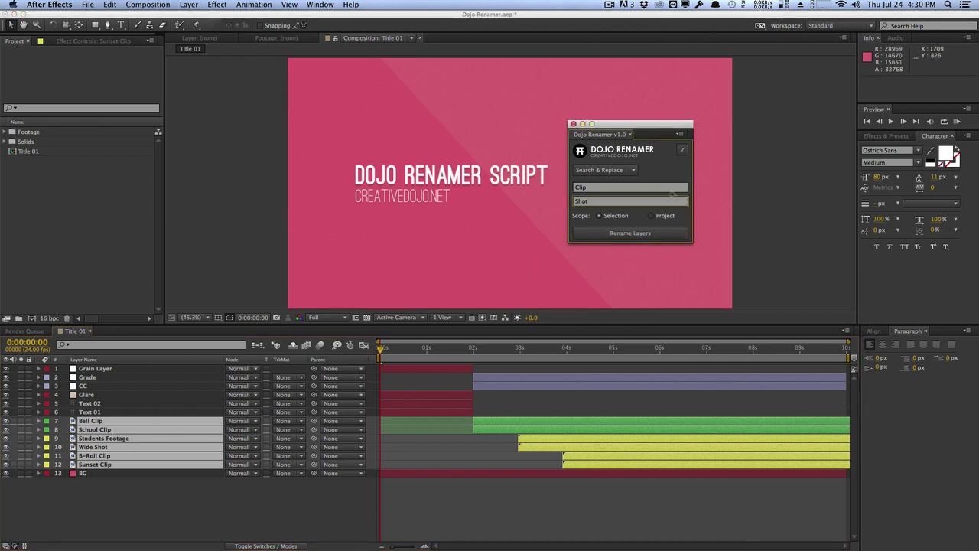
pyautogui.click(677, 234)
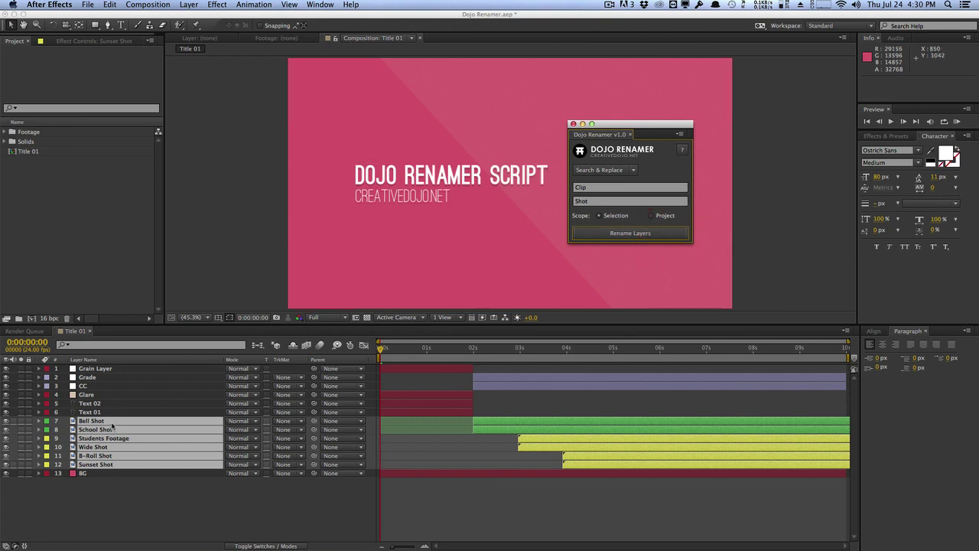
pyautogui.click(108, 486)
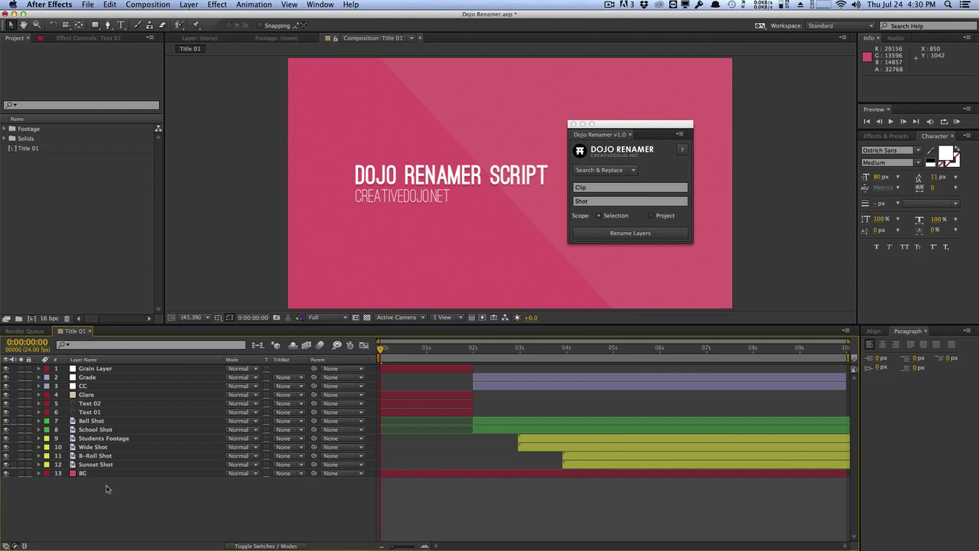
# Switch the renamer to Prefix/Suffix mode, select Bell Shot through Sunset Shot, and clear the suffix
pyautogui.click(616, 172)
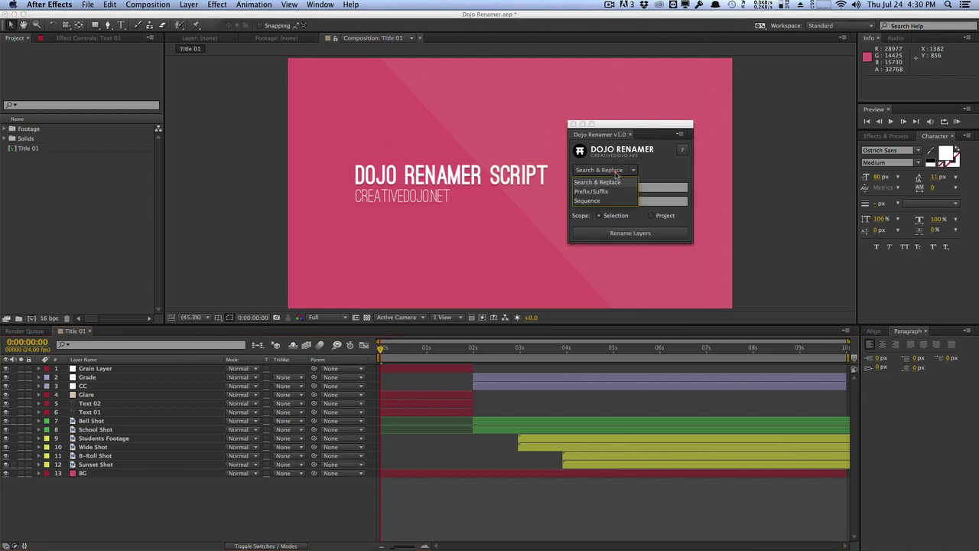
pyautogui.click(616, 192)
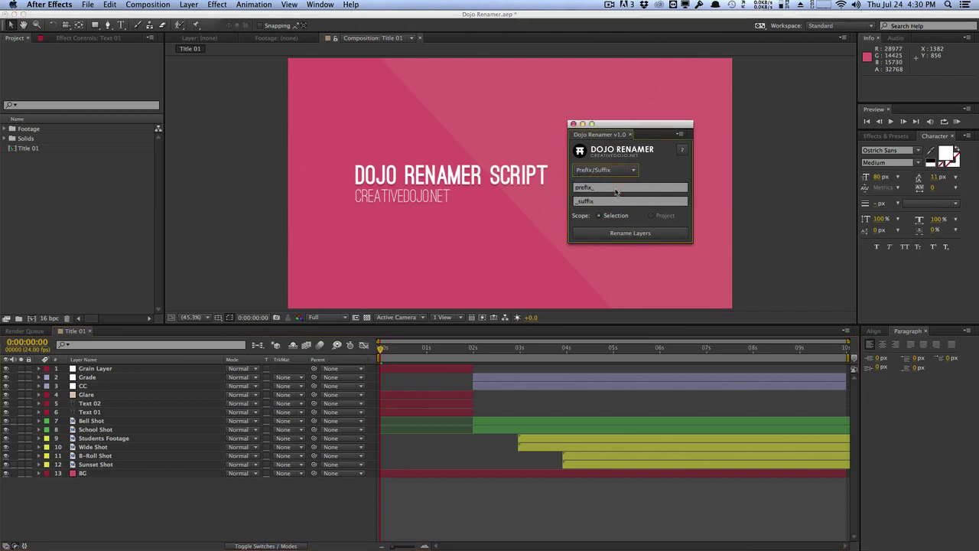
pyautogui.click(101, 465)
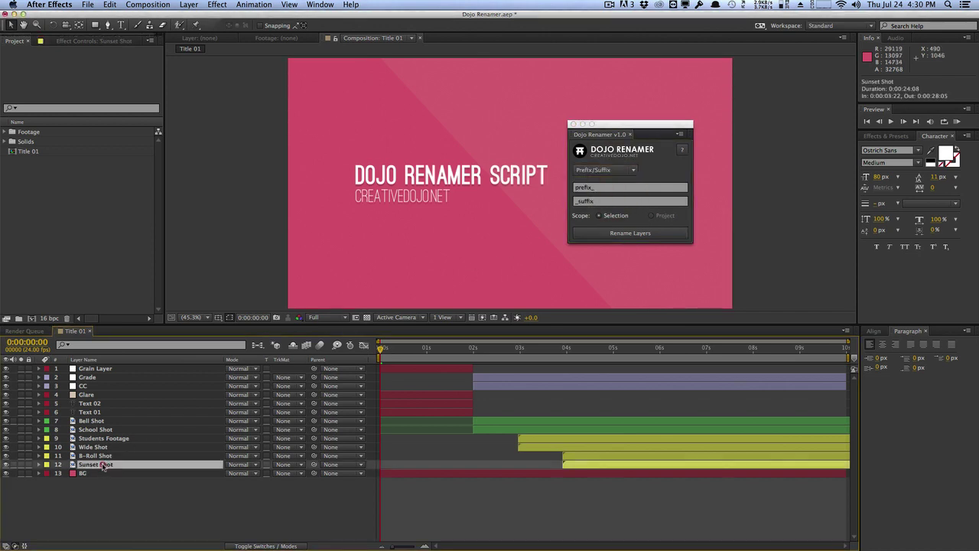
pyautogui.keyDown('shift'); pyautogui.click(100, 421); pyautogui.keyUp('shift')
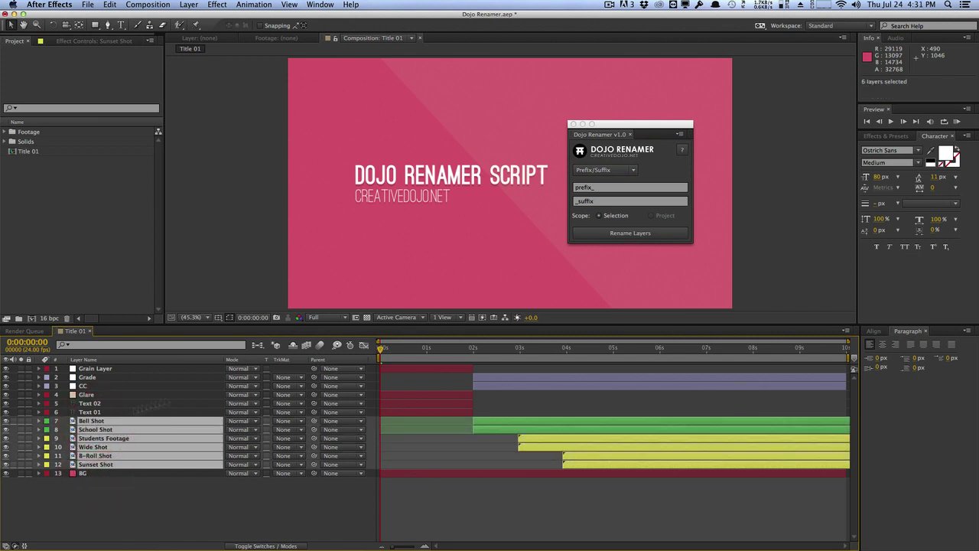
pyautogui.click(654, 202)
pyautogui.doubleClick(654, 203)
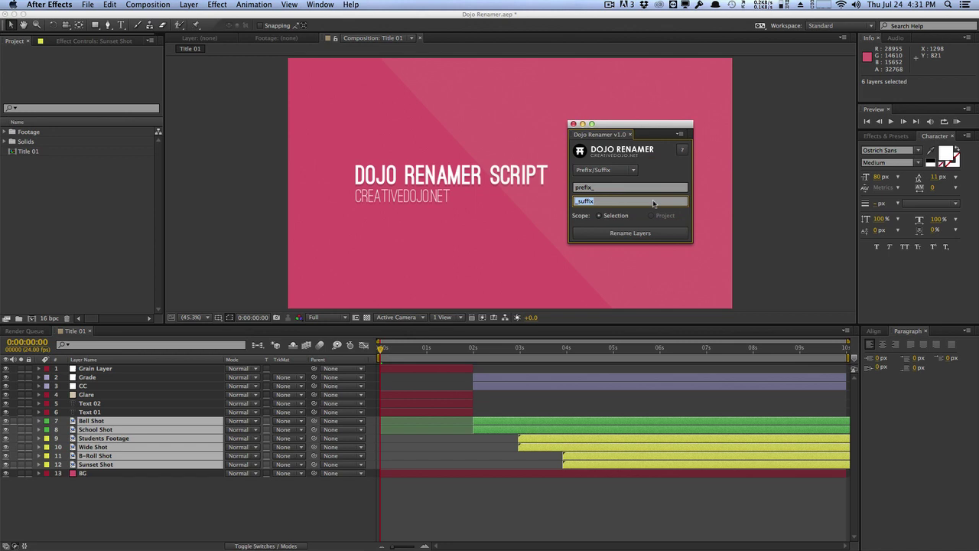
pyautogui.press('BackSpace')
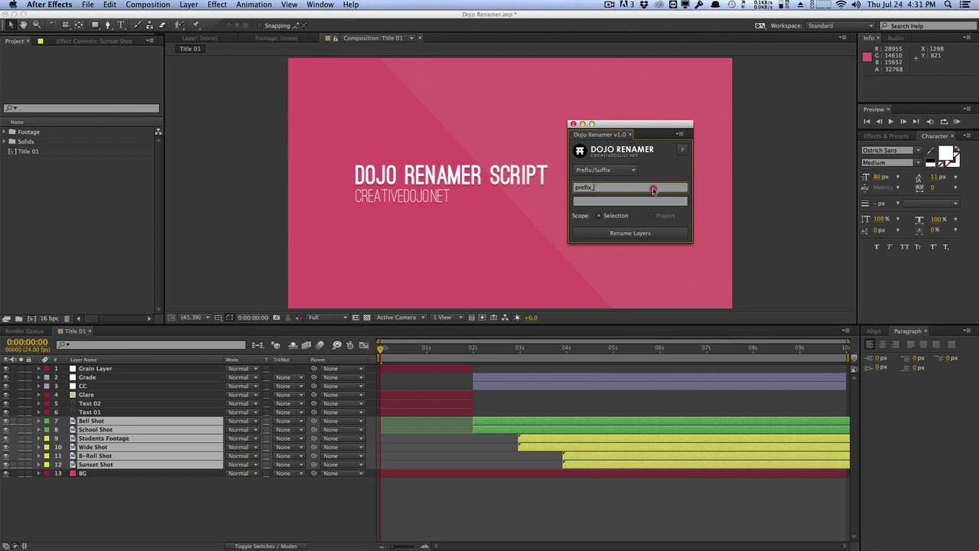
# Test an 01 prefix on the six shot layers, then undo it
pyautogui.doubleClick(654, 190)
pyautogui.write('01_')
pyautogui.click(633, 234)
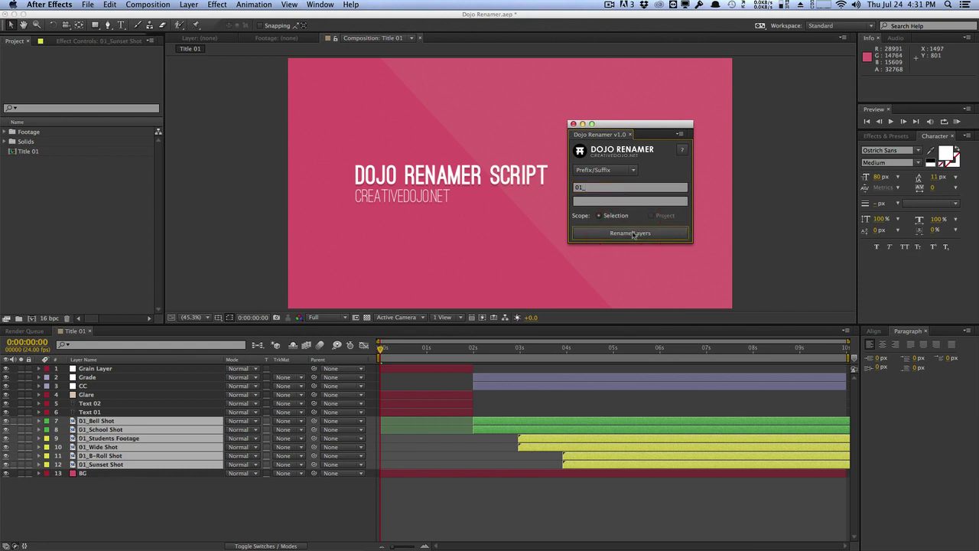
pyautogui.click(105, 519)
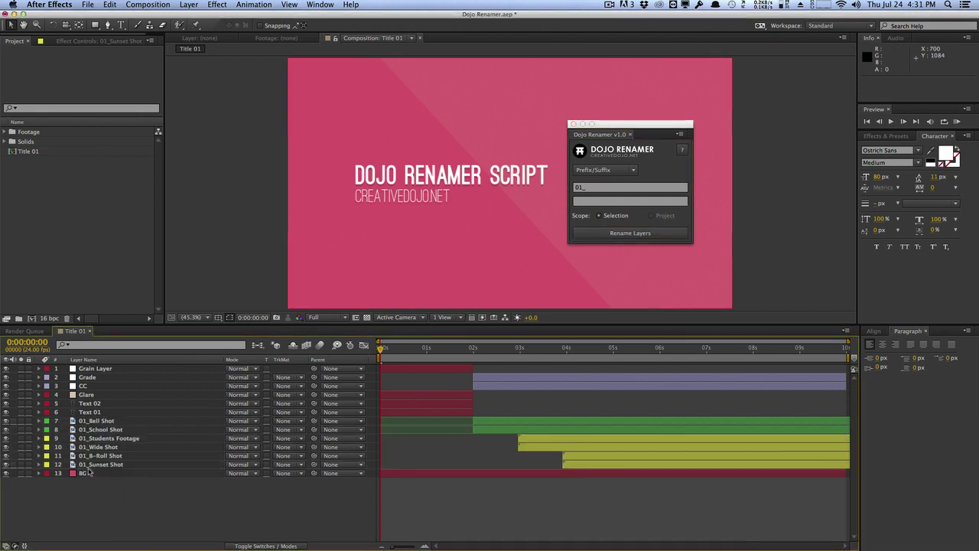
pyautogui.hotkey('ctrl', 'z')
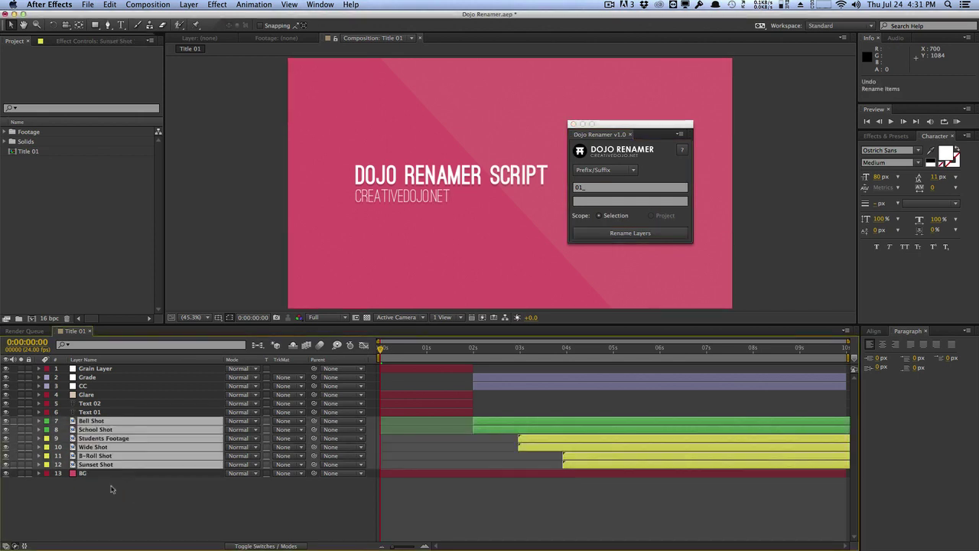
# Clear the prefix, apply an _01 suffix to the shot layers, then undo it
pyautogui.click(624, 191)
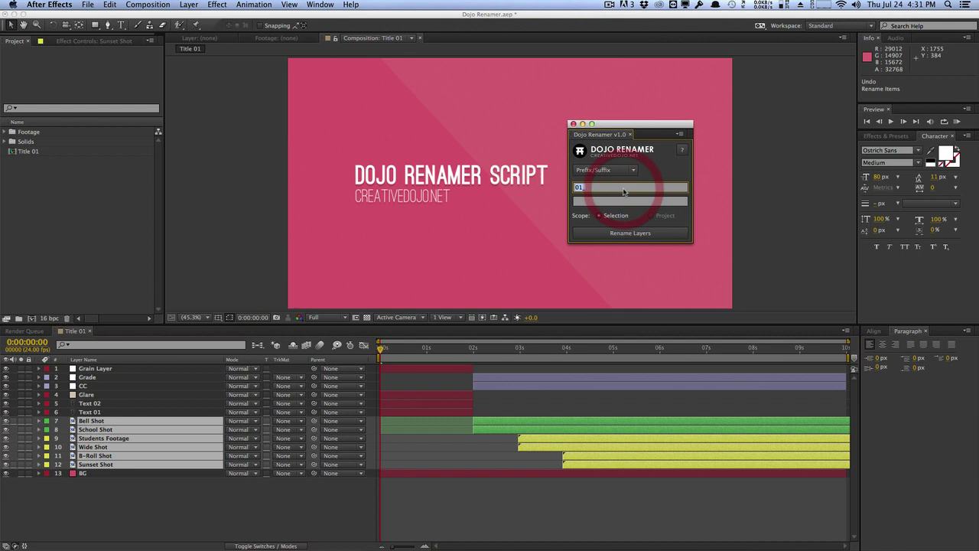
pyautogui.press('BackSpace')
pyautogui.press('Tab')
pyautogui.write('_')
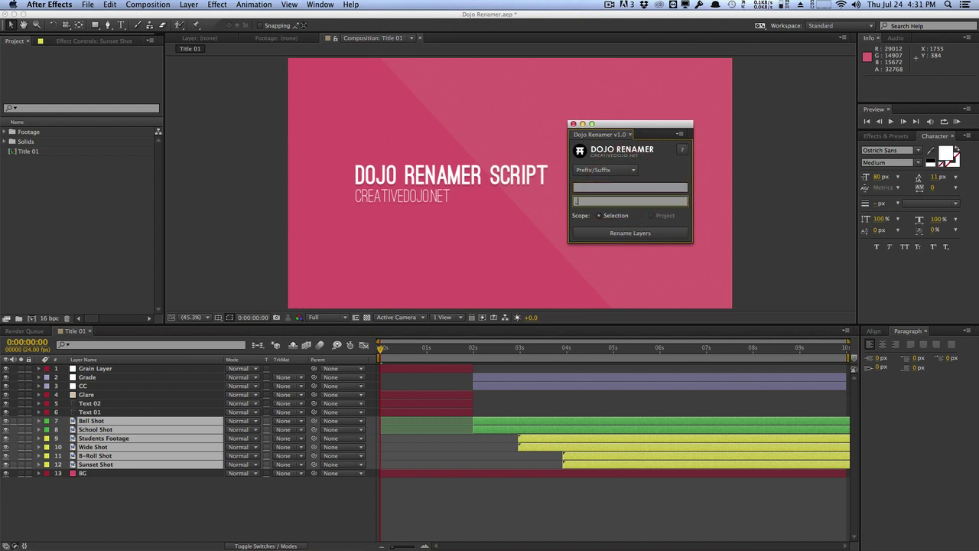
pyautogui.write('01')
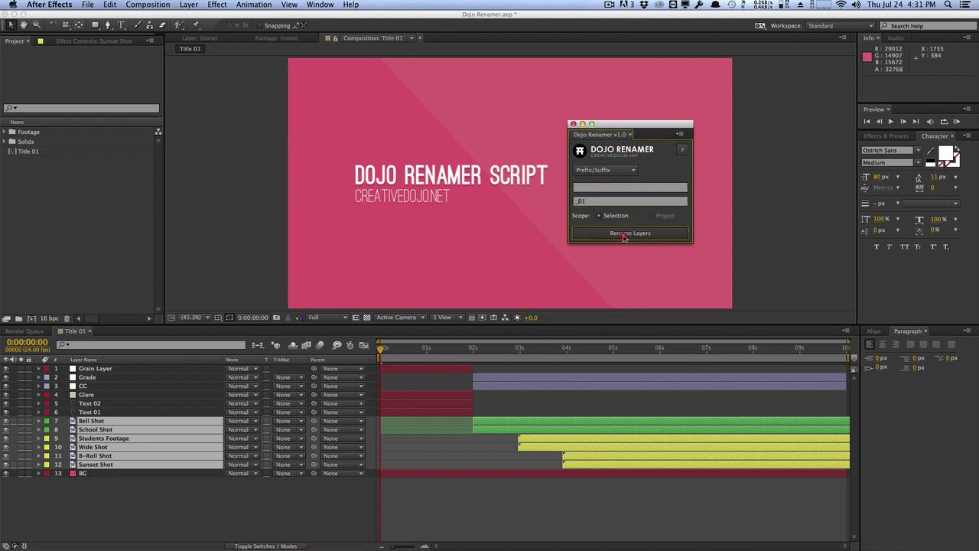
pyautogui.click(631, 232)
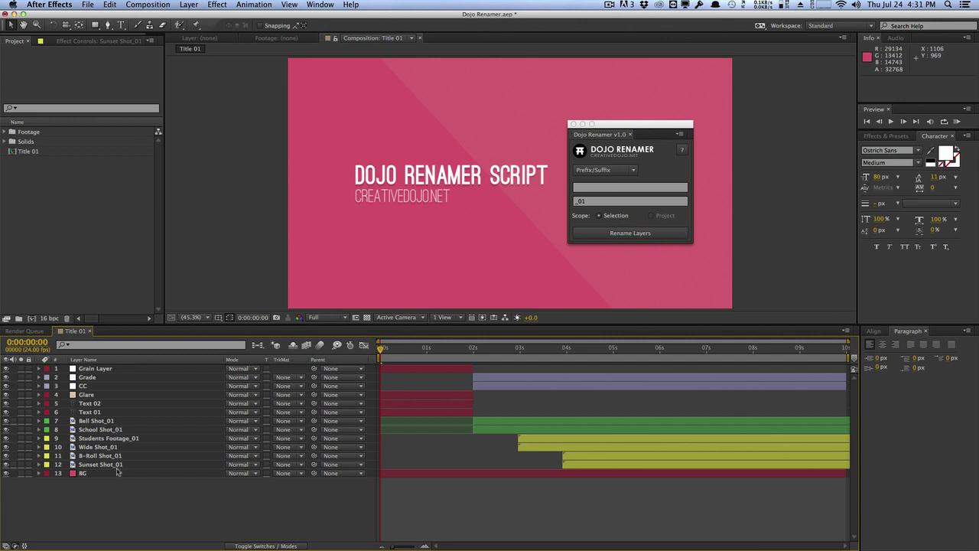
pyautogui.hotkey('ctrl', 'z')
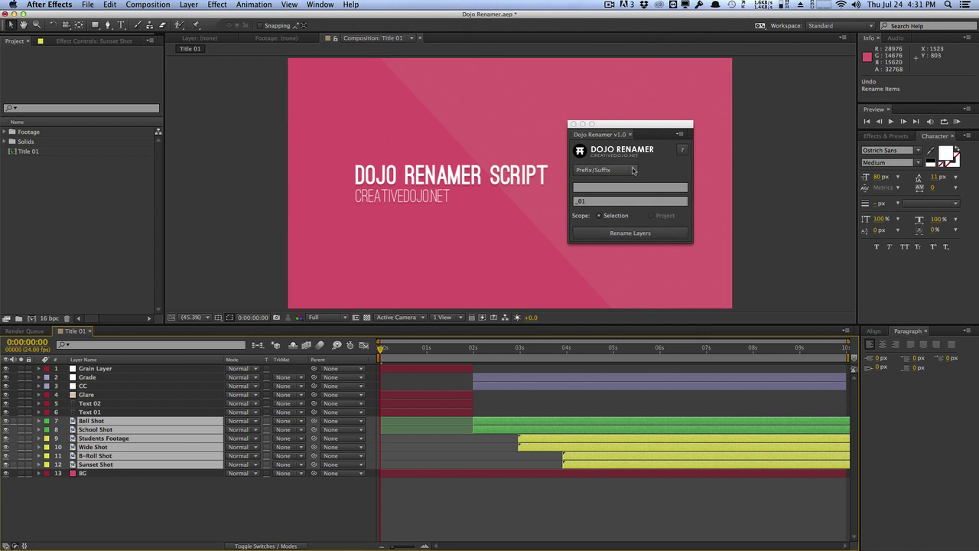
# Switch Dojo Renamer to Sequence mode with base name 'Shot'
pyautogui.click(633, 169)
pyautogui.click(632, 199)
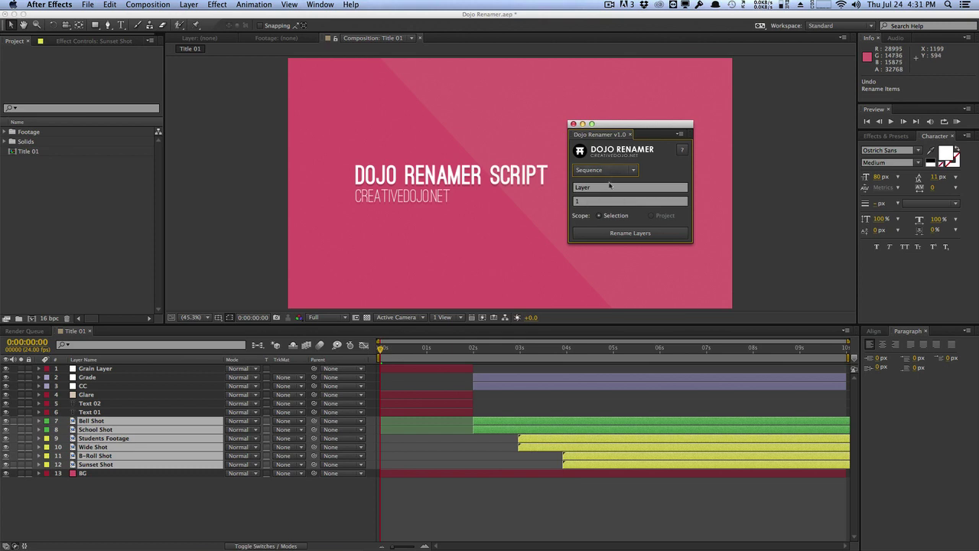
pyautogui.doubleClick(609, 189)
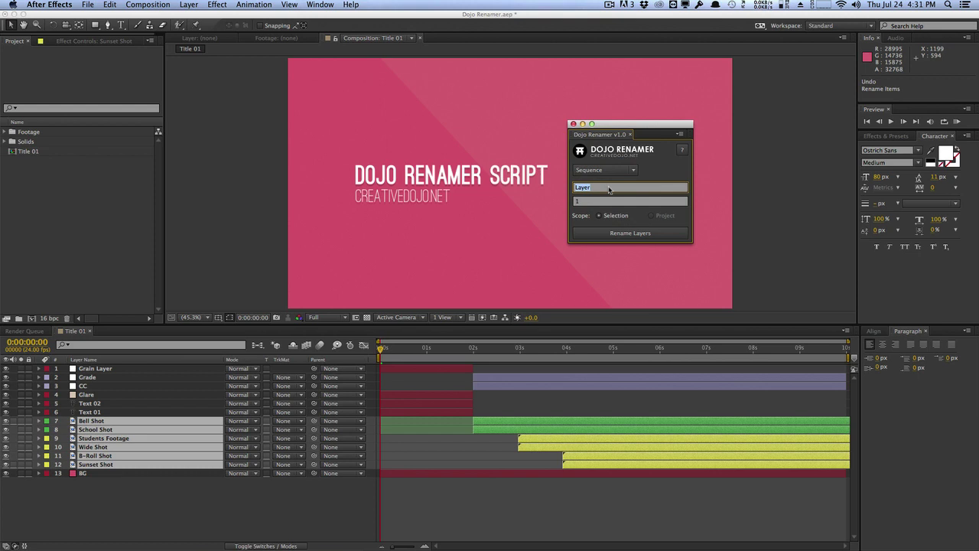
pyautogui.write('Shot')
pyautogui.click(598, 202)
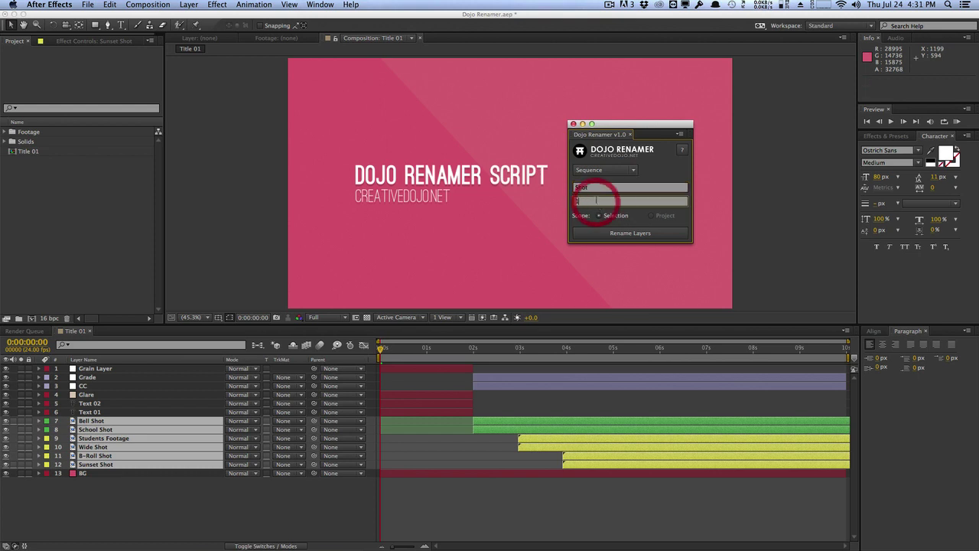
# Reselect Bell Shot through Sunset Shot and number them Shot 1 to Shot 6
pyautogui.click(135, 508)
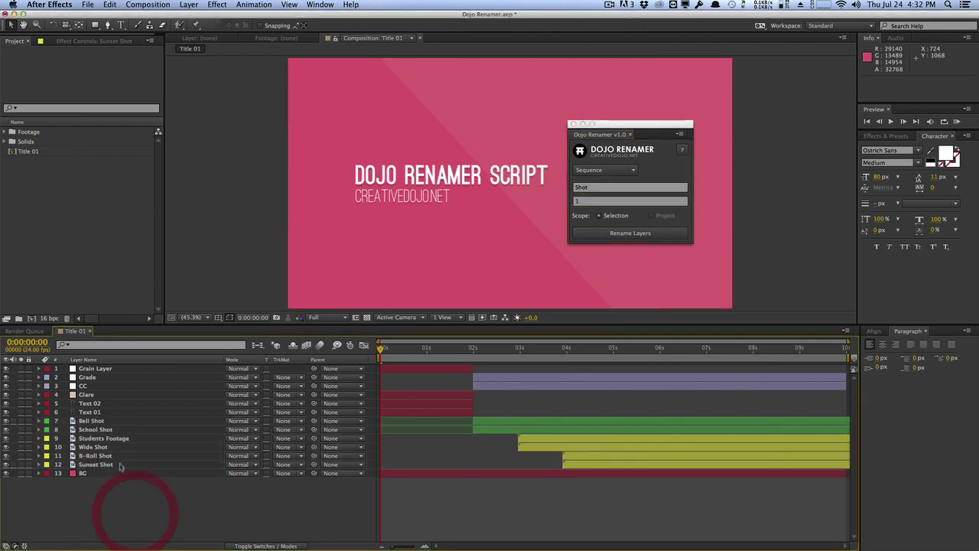
pyautogui.click(113, 420)
pyautogui.keyDown('shift'); pyautogui.click(105, 463); pyautogui.keyUp('shift')
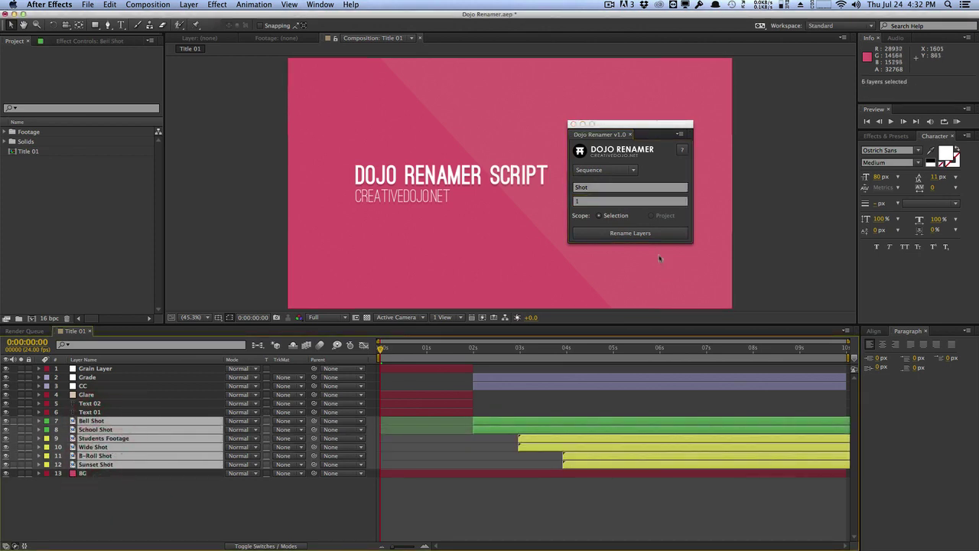
pyautogui.click(654, 234)
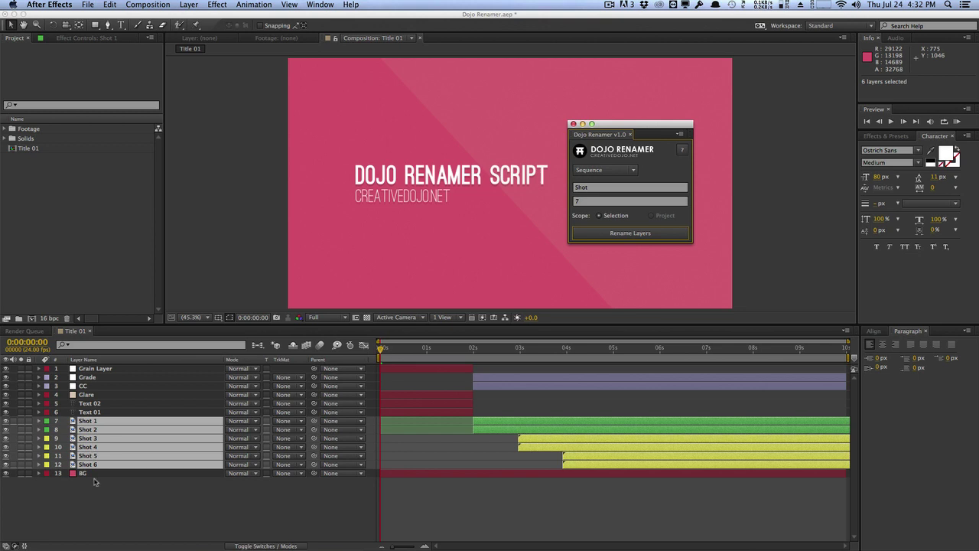
# Reselect Shot 6 up to Shot 1 and renumber them from 7, giving Shot 12 to Shot 7
pyautogui.click(97, 487)
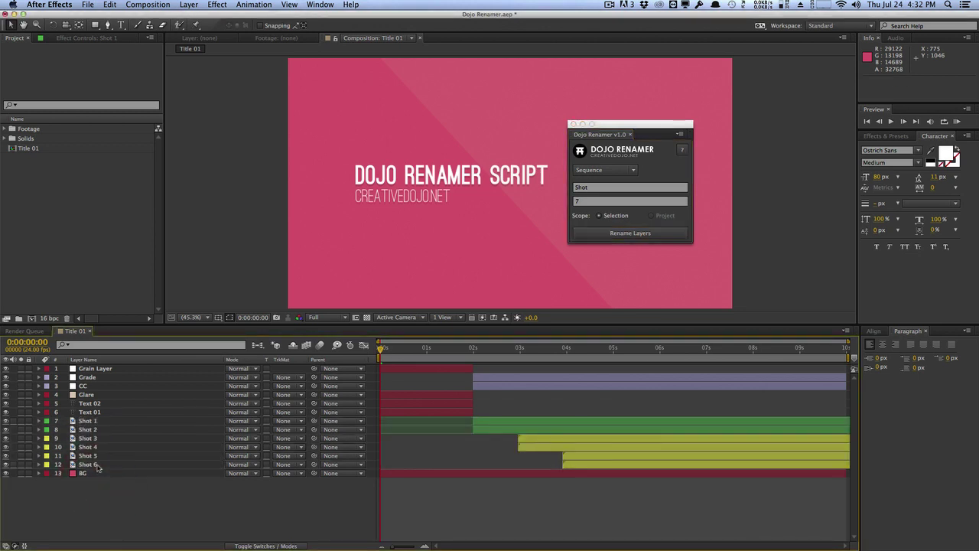
pyautogui.click(96, 420)
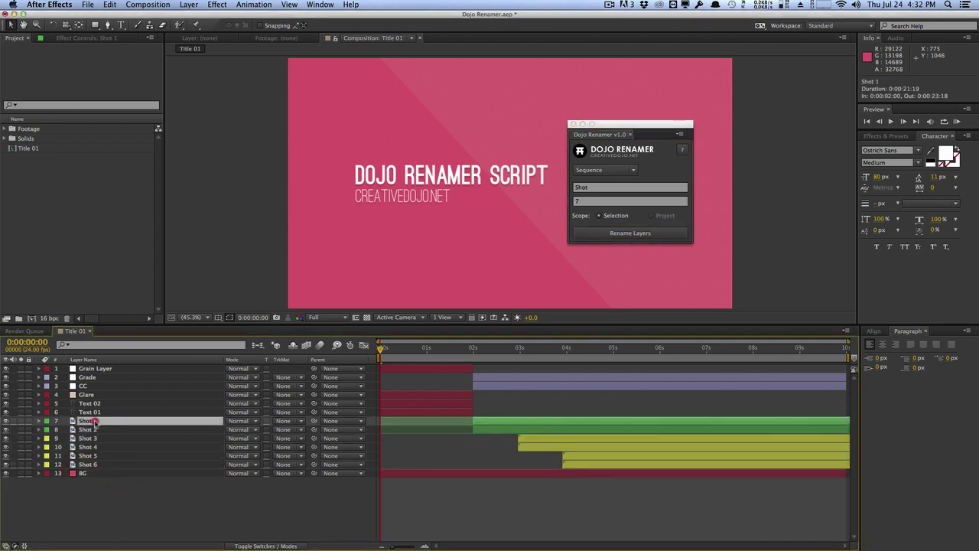
pyautogui.keyDown('shift'); pyautogui.click(94, 464); pyautogui.keyUp('shift')
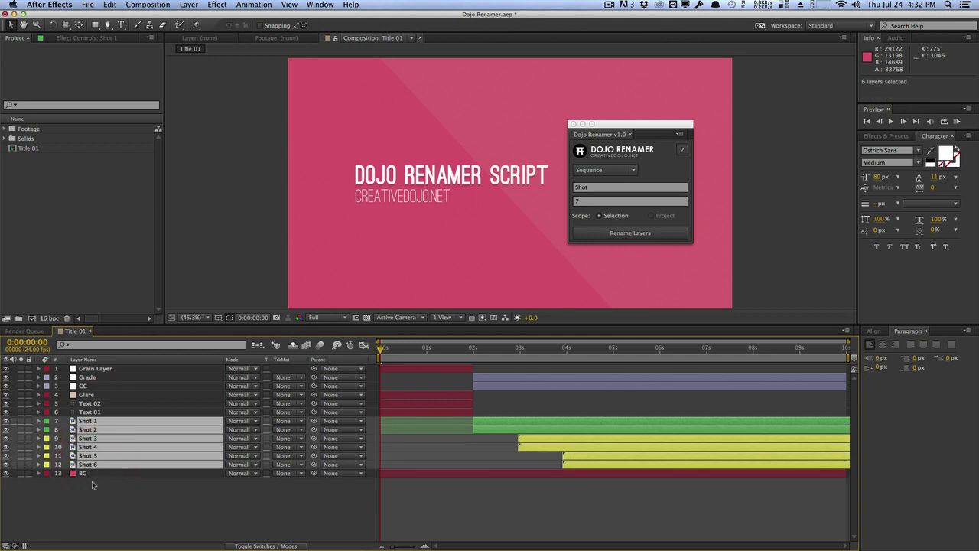
pyautogui.click(92, 485)
pyautogui.click(88, 464)
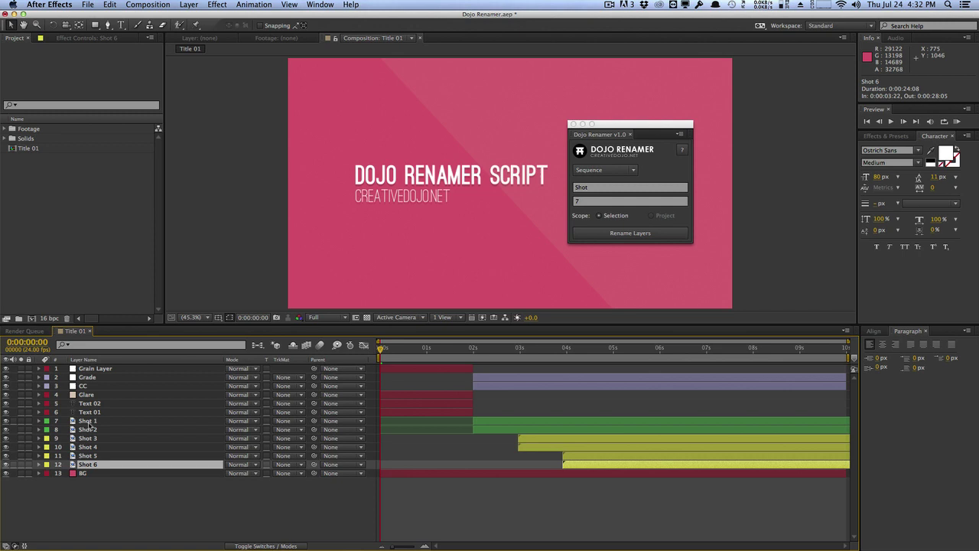
pyautogui.keyDown('shift'); pyautogui.click(88, 421); pyautogui.keyUp('shift')
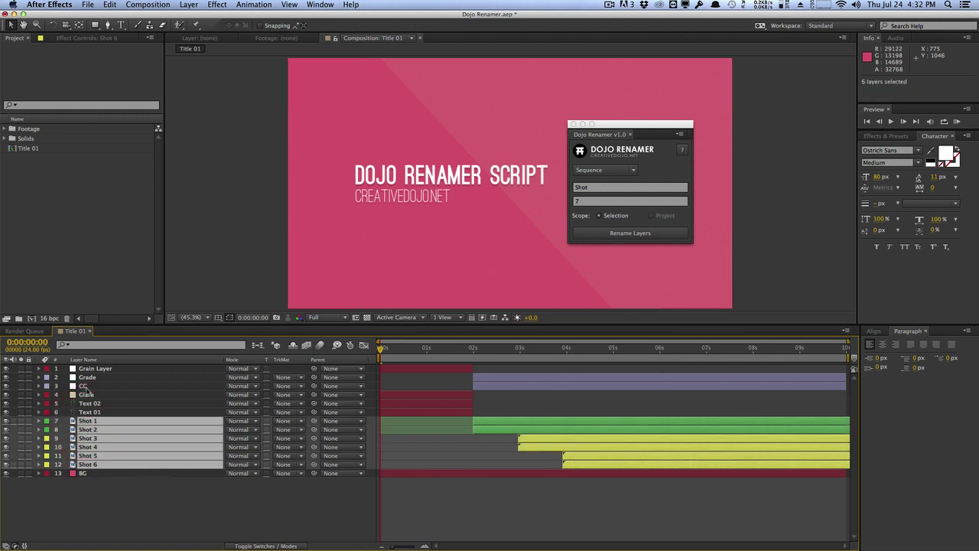
pyautogui.click(661, 235)
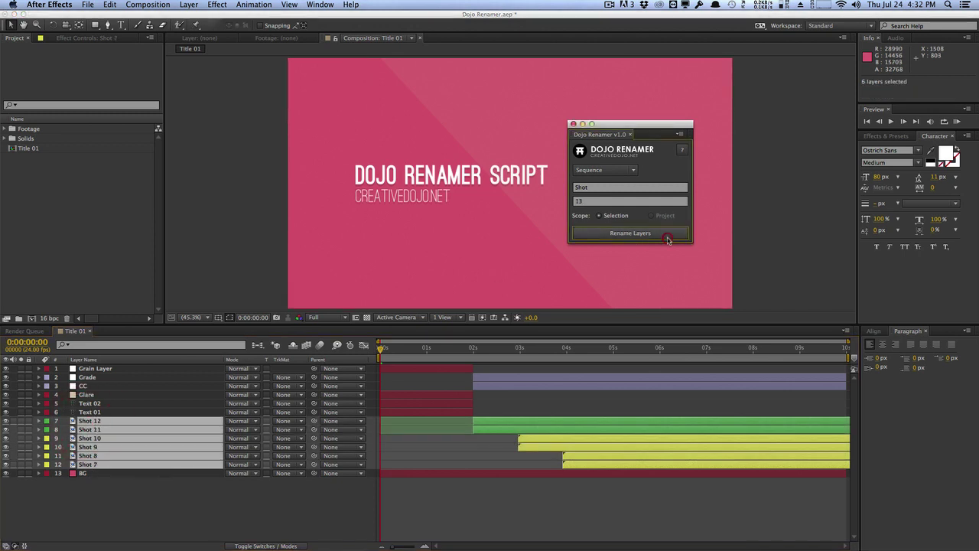
# Check the renamed shot layers and switch the renamer to Search & Replace mode
pyautogui.click(131, 481)
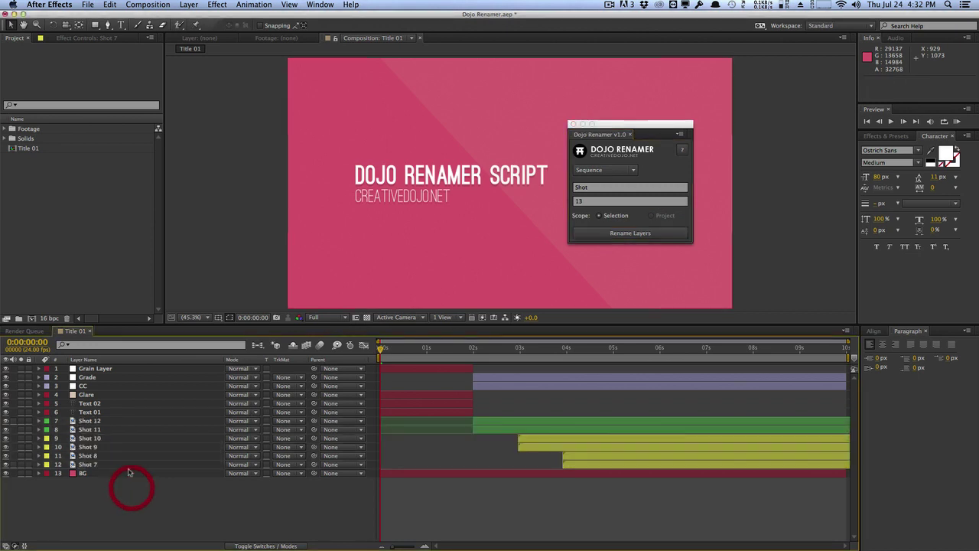
pyautogui.click(128, 456)
pyautogui.click(126, 438)
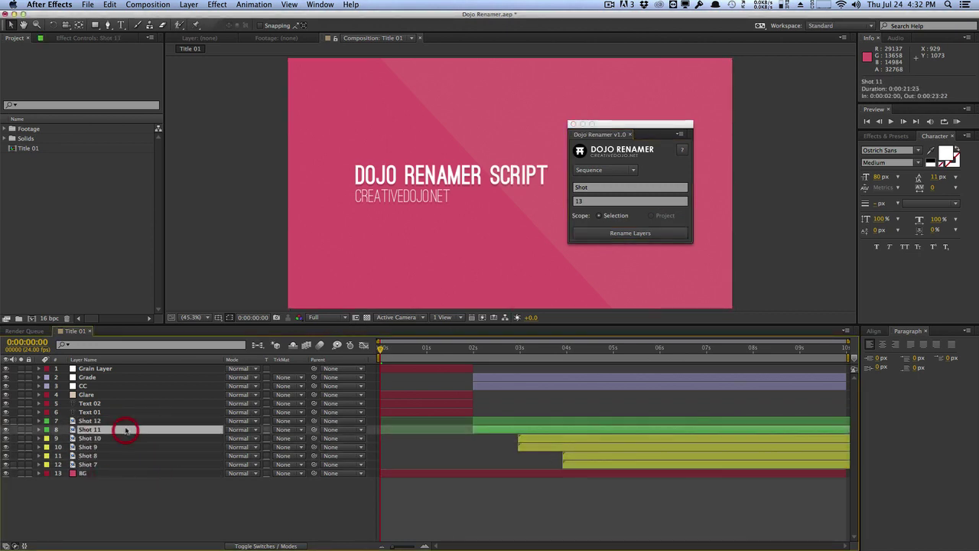
pyautogui.click(125, 412)
pyautogui.click(120, 421)
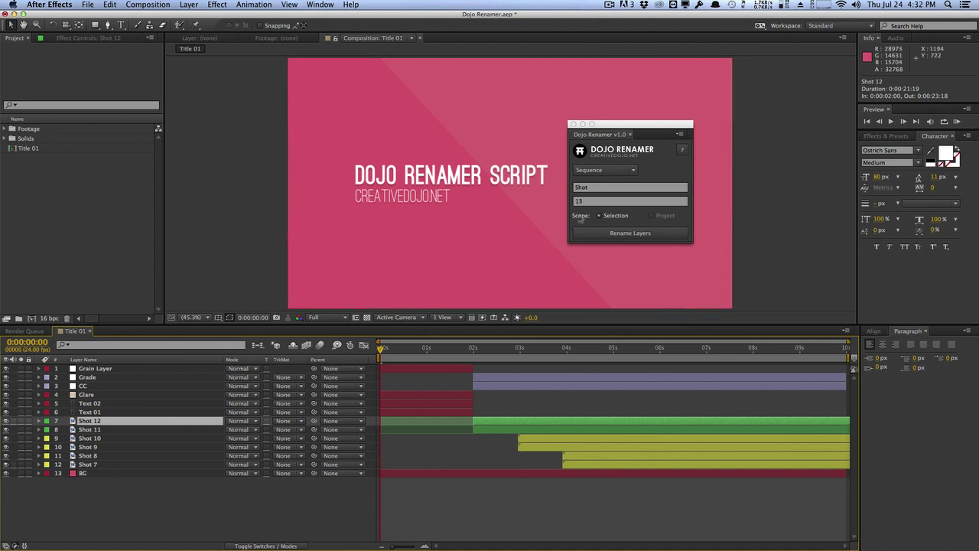
pyautogui.click(618, 171)
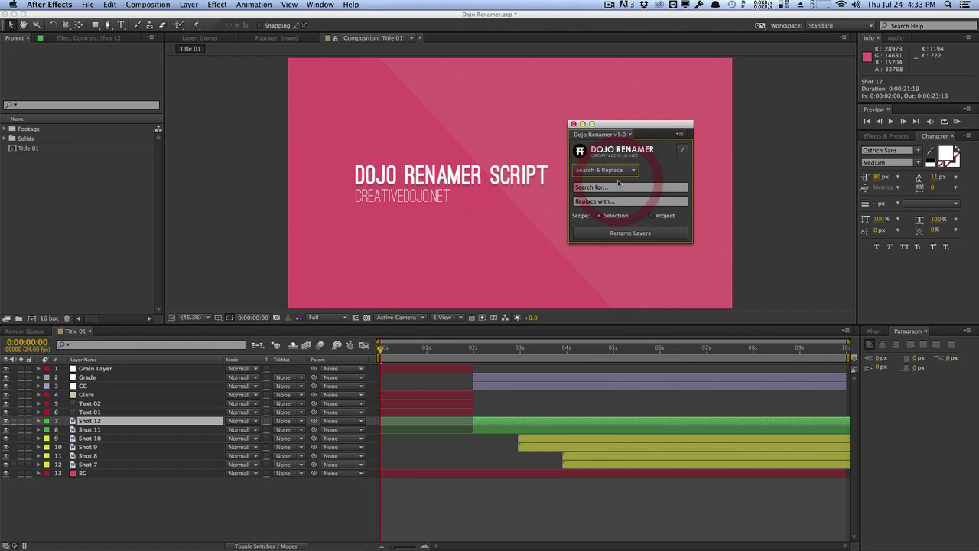